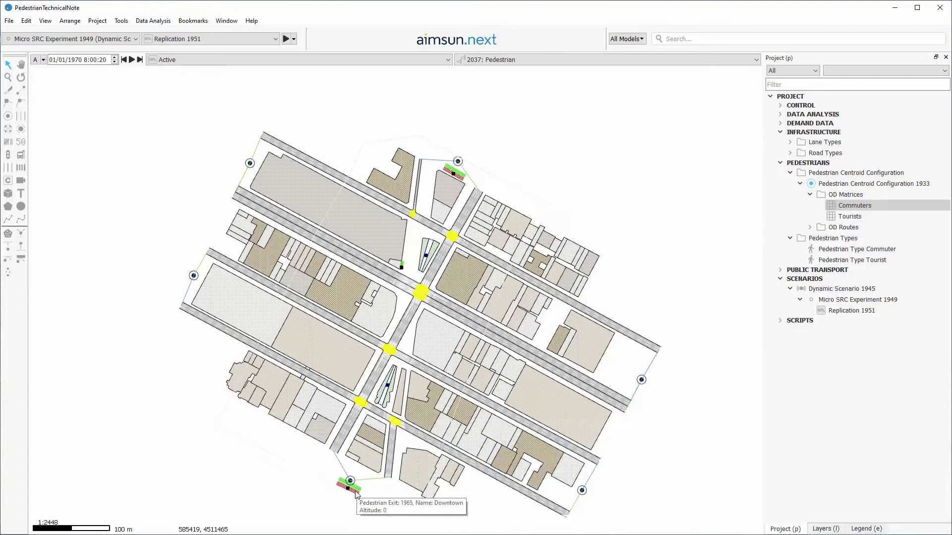
# - Review Commuters OD matrix trips between Uptown, Downtown and Herald Sq Station
pyautogui.click(863, 186)
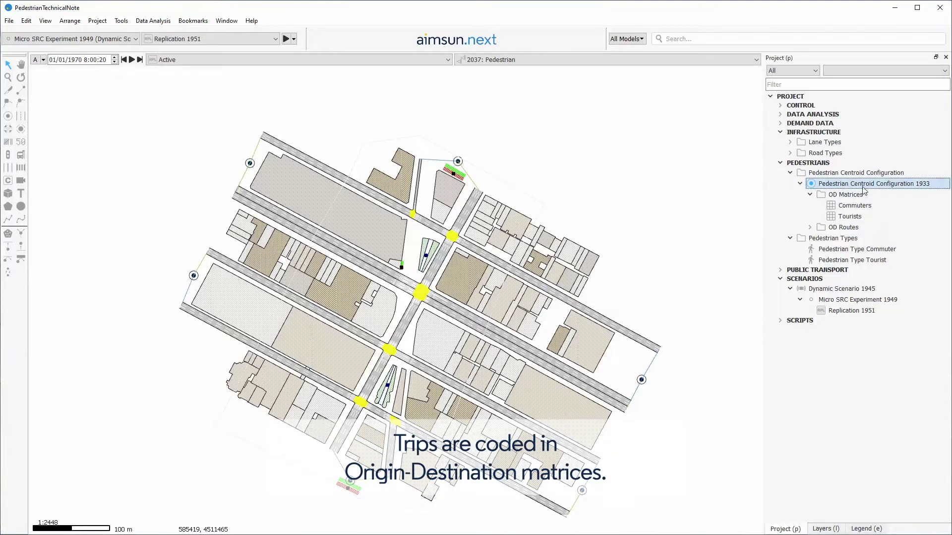
pyautogui.doubleClick(854, 205)
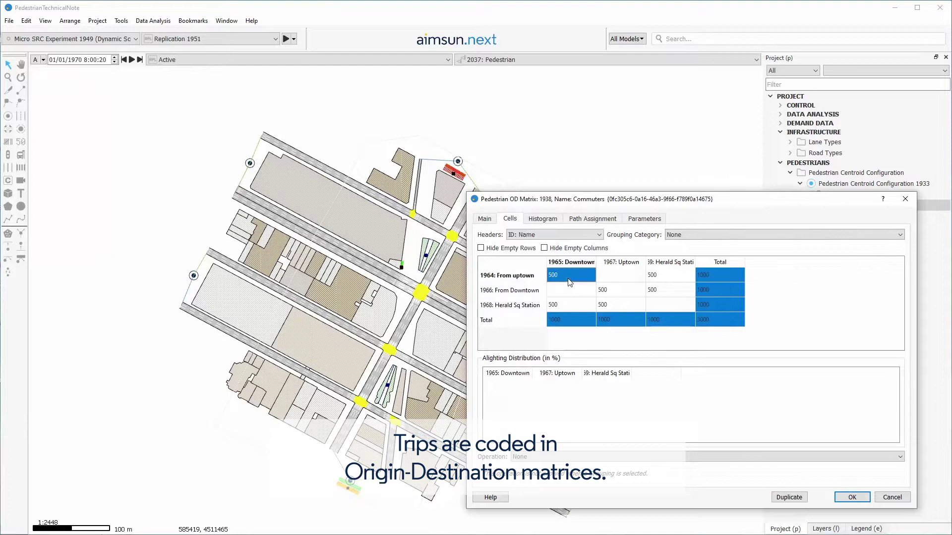
pyautogui.click(684, 279)
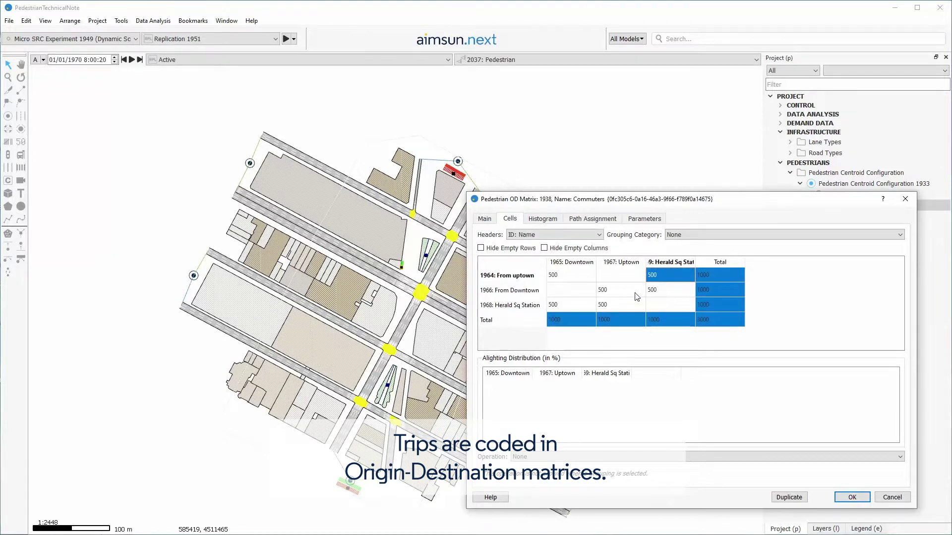
pyautogui.click(637, 292)
pyautogui.click(662, 296)
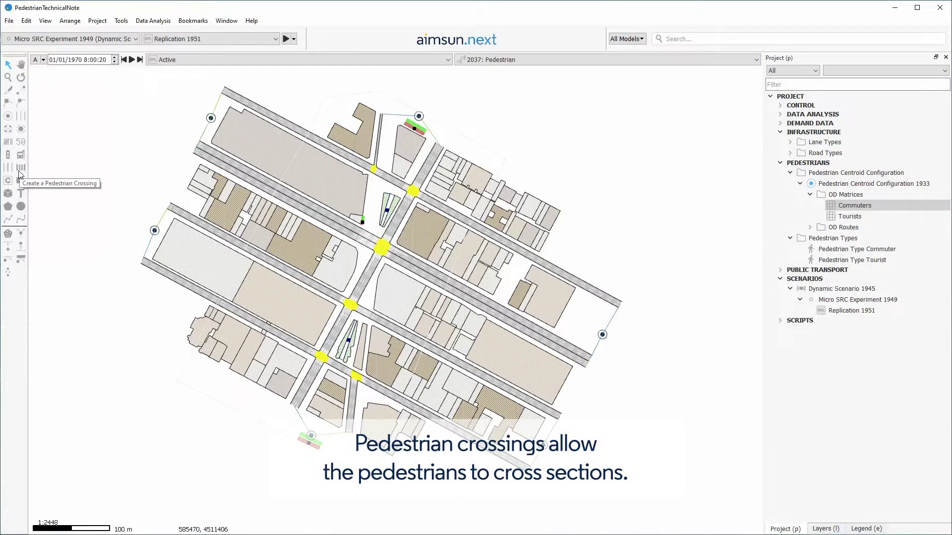
# - Add waiting areas on both sides of the west crosswalk crossing
pyautogui.scroll(5, 383, 248)
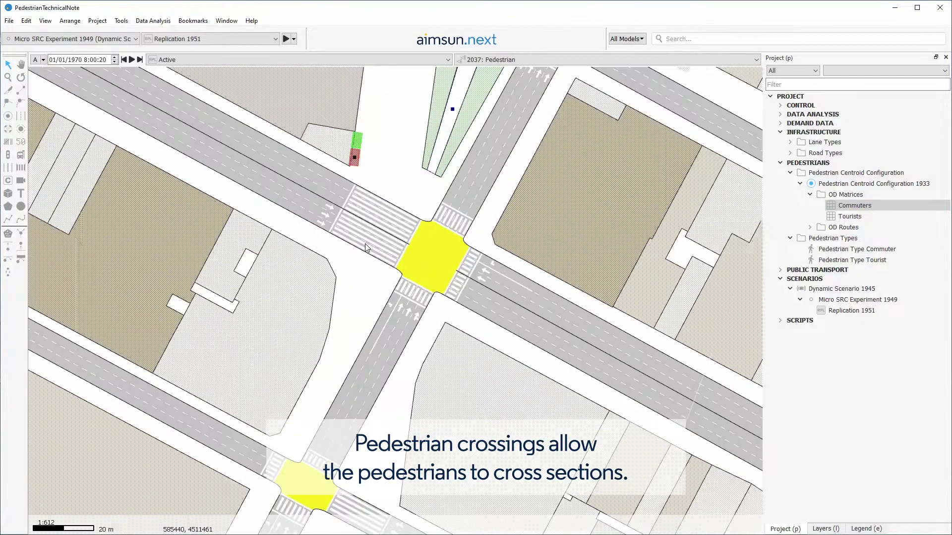
pyautogui.click(412, 227)
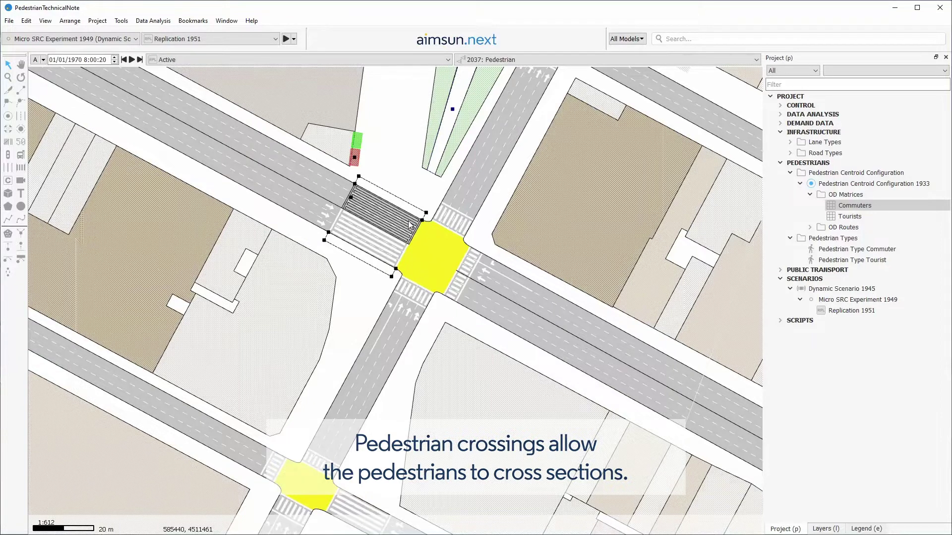
pyautogui.doubleClick(409, 221)
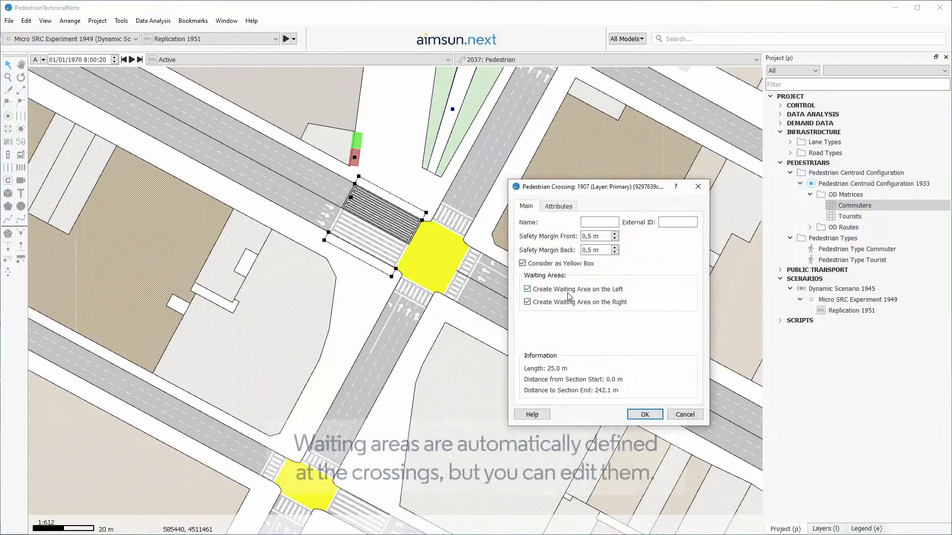
pyautogui.click(570, 291)
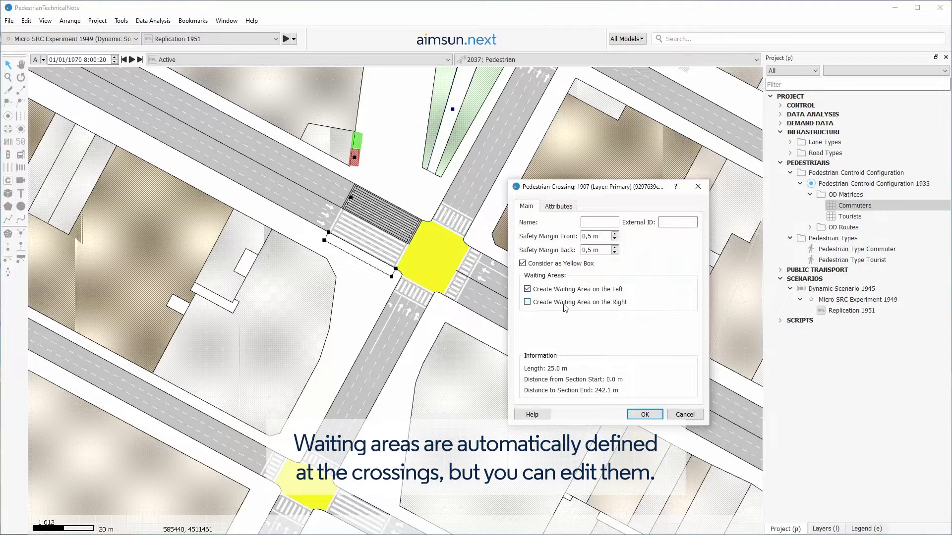
pyautogui.click(644, 414)
pyautogui.scroll(5, 384, 189)
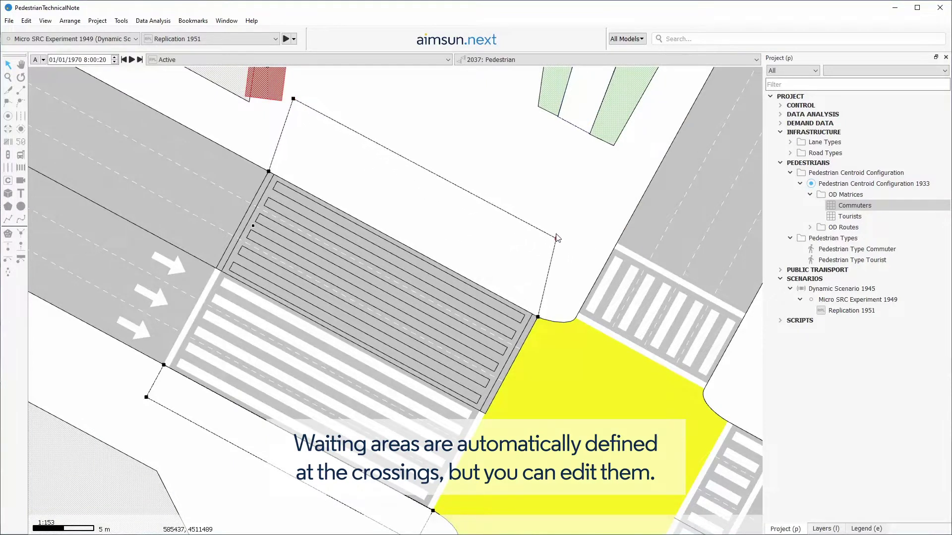
pyautogui.click(781, 124)
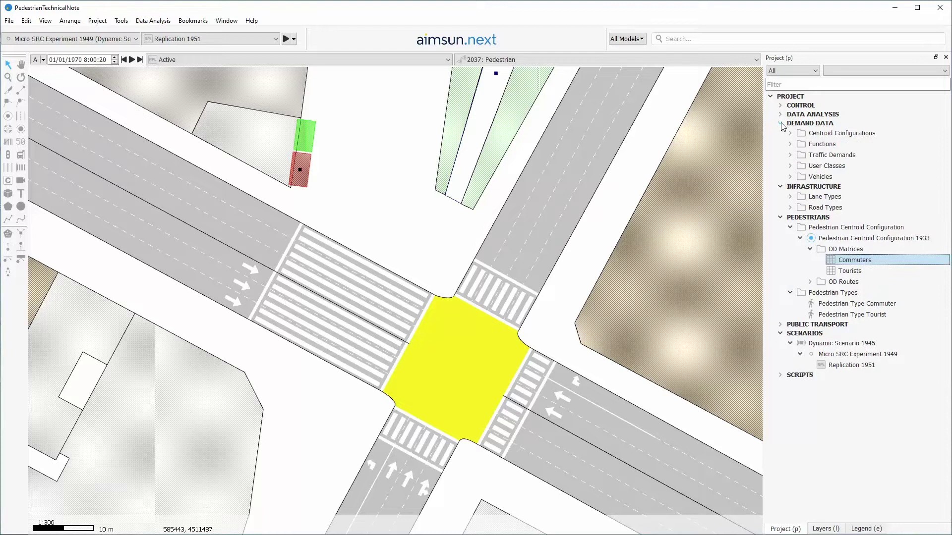
# - Review Traffic Demand 1948 from the Traffic Demands folder and close it
pyautogui.click(790, 155)
pyautogui.doubleClick(819, 167)
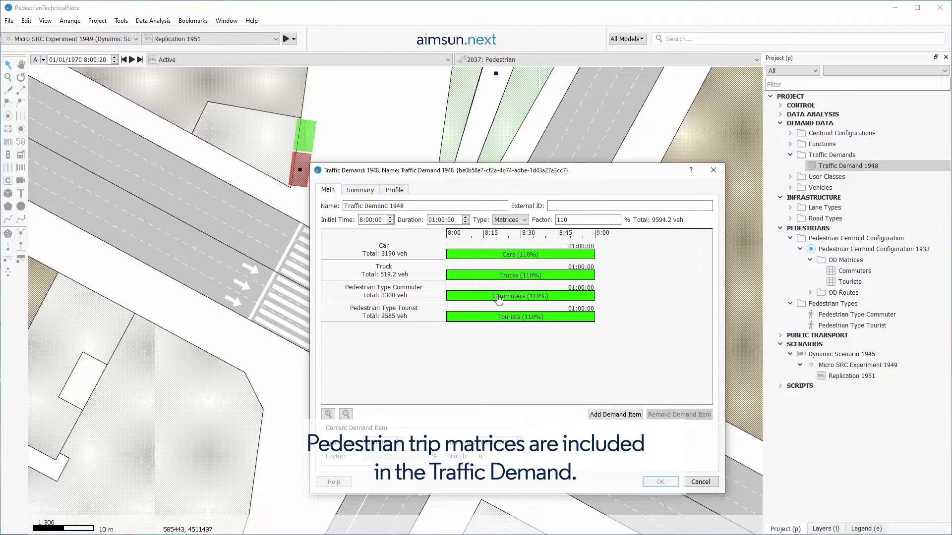
pyautogui.click(658, 482)
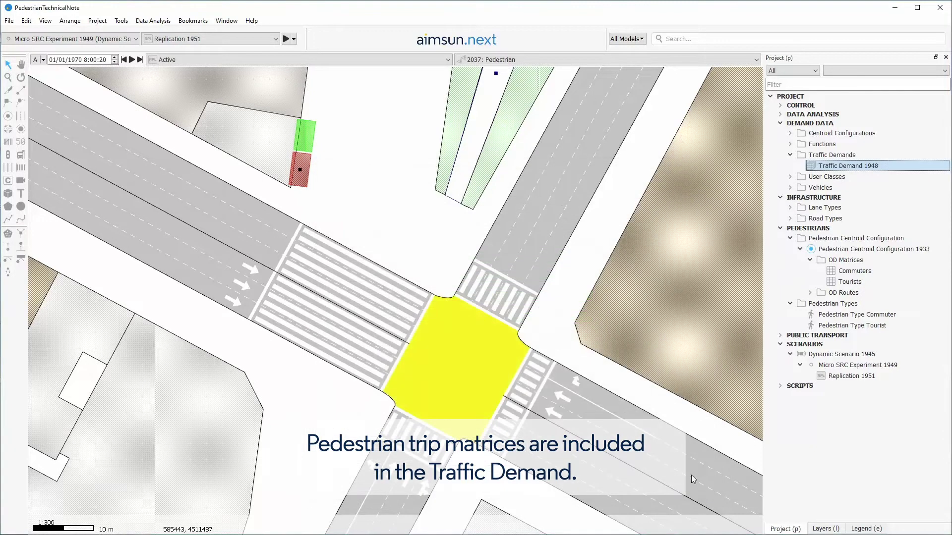
# - Review the Commuters and Tourists OD matrices, then close both windows
pyautogui.click(854, 272)
pyautogui.doubleClick(854, 273)
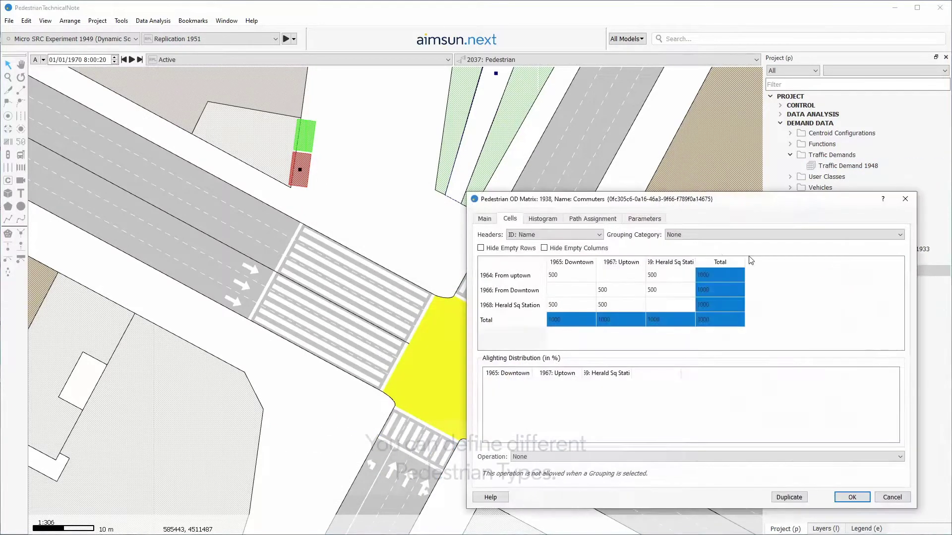
pyautogui.click(484, 219)
pyautogui.moveTo(593, 206); pyautogui.dragTo(346, 192)
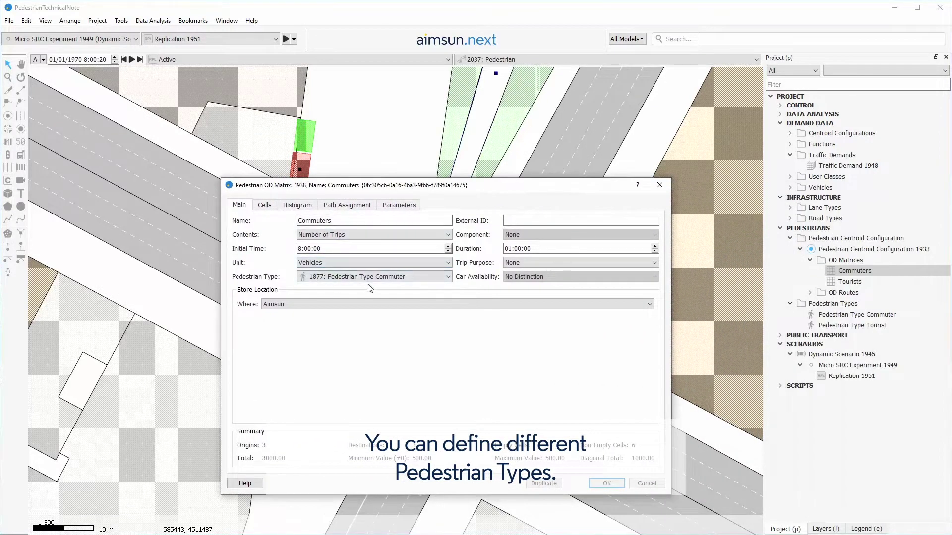
pyautogui.doubleClick(849, 282)
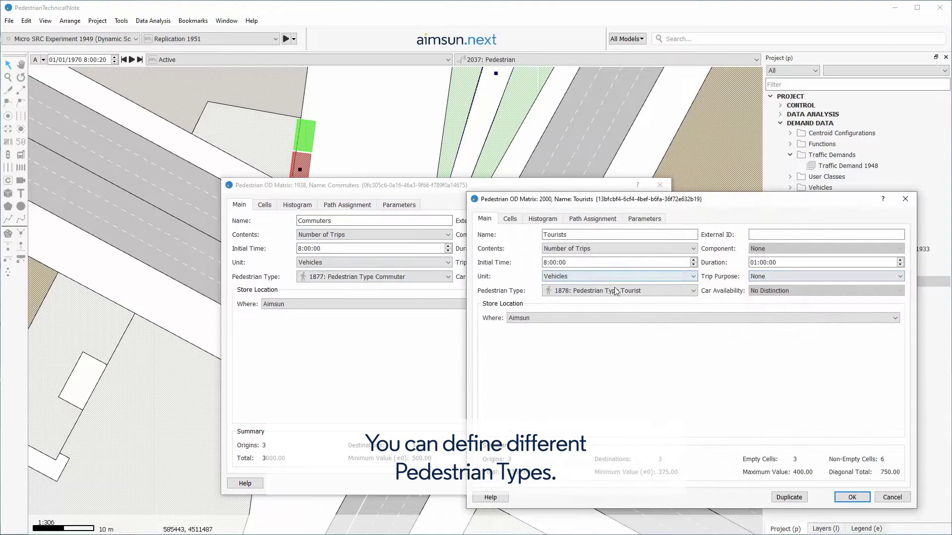
pyautogui.click(852, 497)
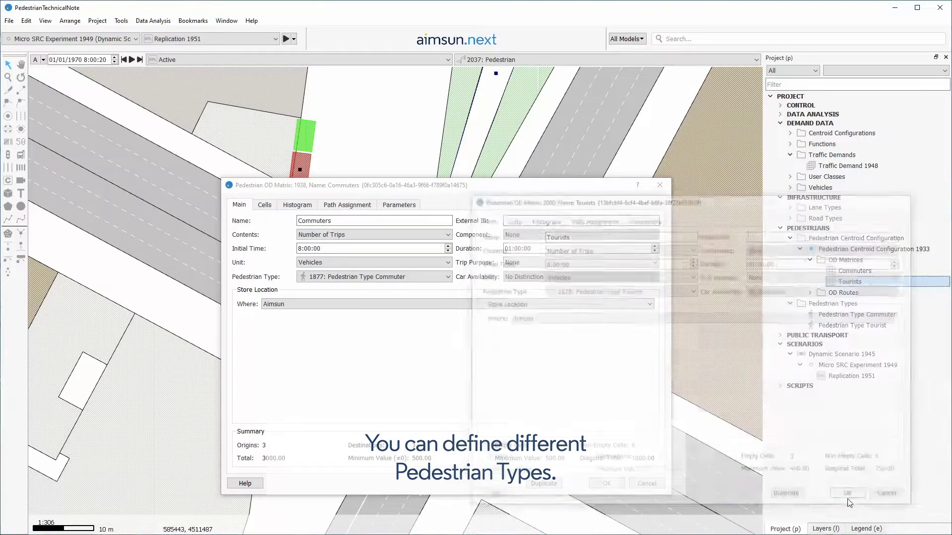
pyautogui.click(611, 480)
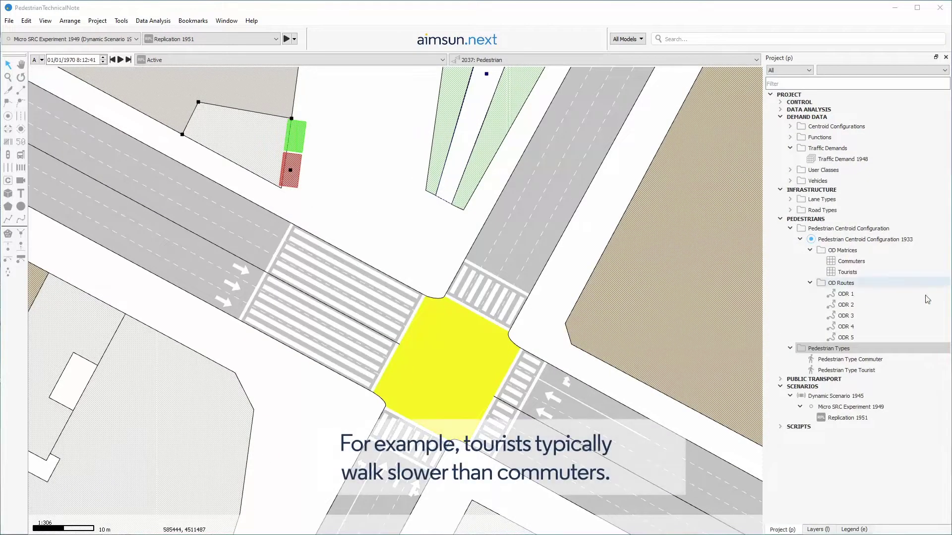
pyautogui.doubleClick(856, 362)
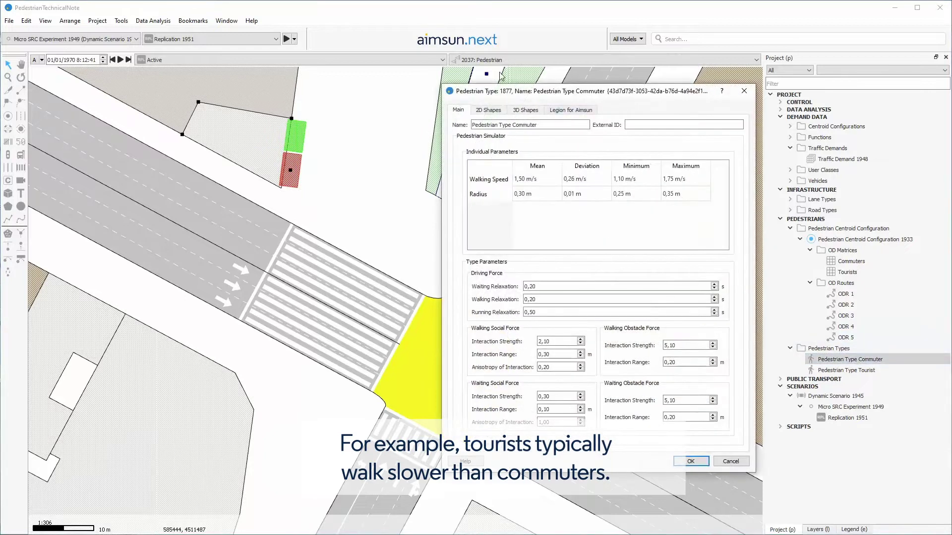
pyautogui.moveTo(530, 96); pyautogui.dragTo(168, 91)
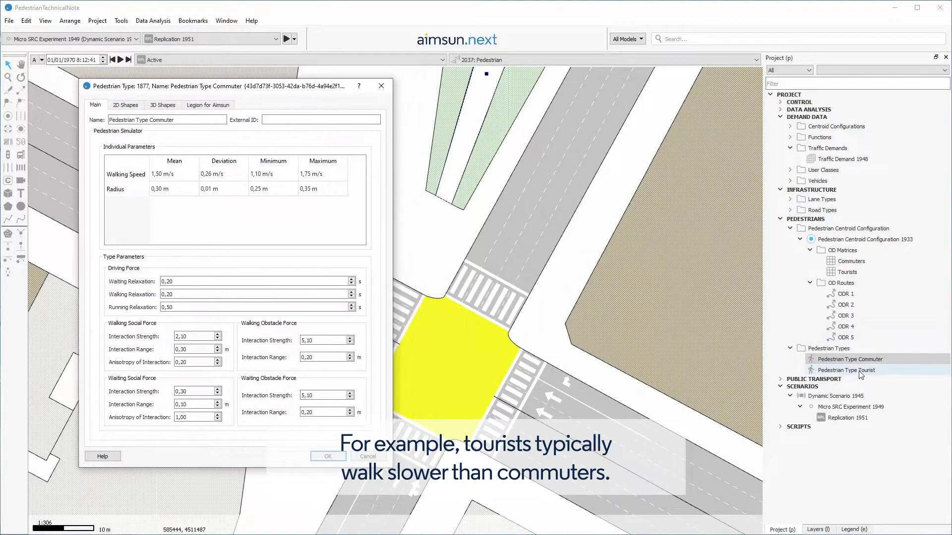
pyautogui.click(861, 372)
pyautogui.doubleClick(861, 372)
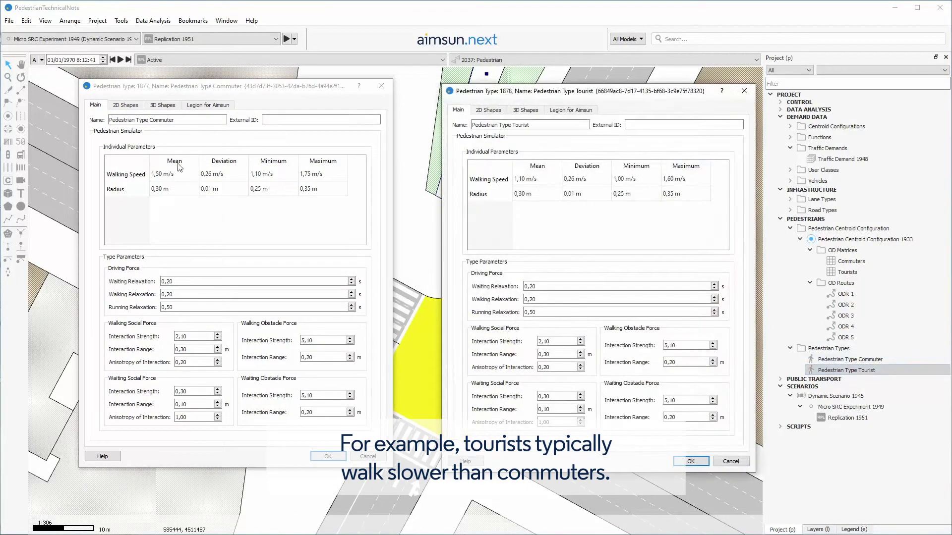
pyautogui.click(178, 177)
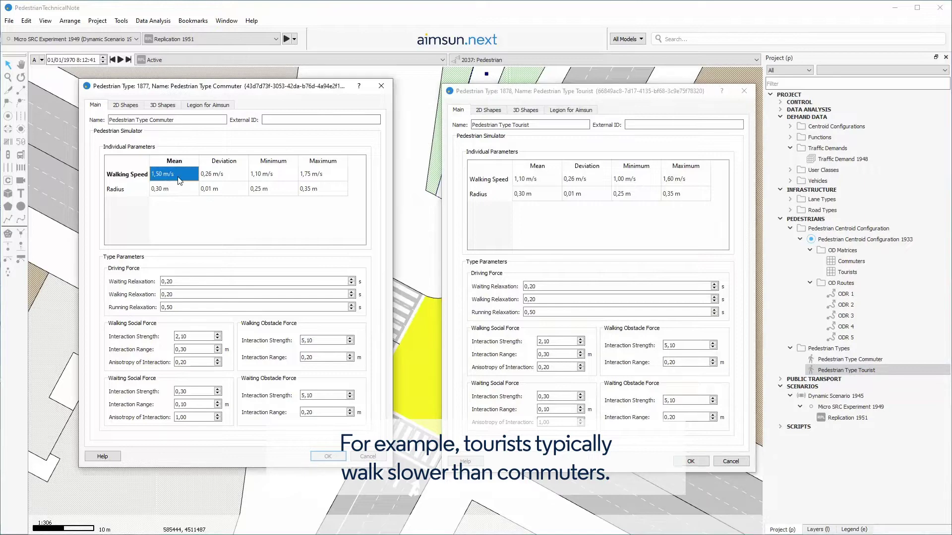
pyautogui.click(551, 186)
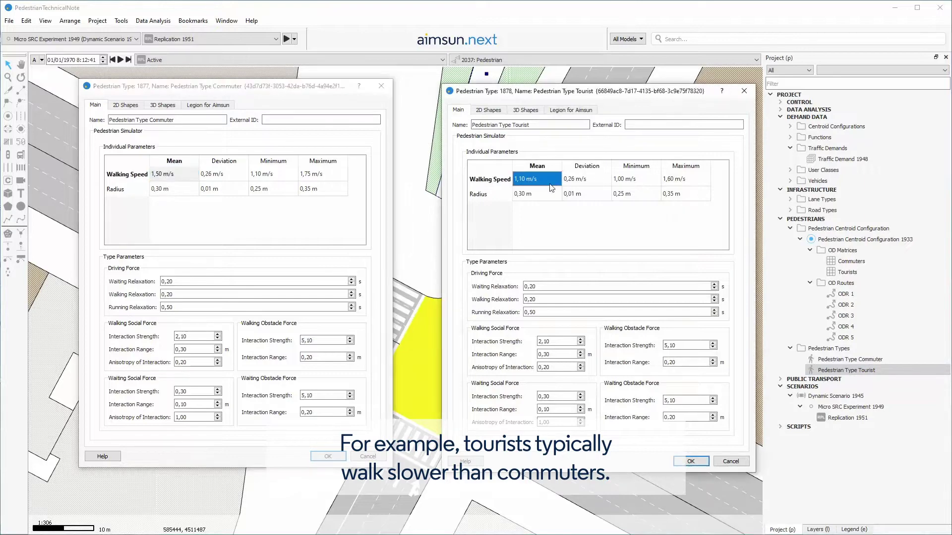
pyautogui.click(691, 462)
pyautogui.click(329, 456)
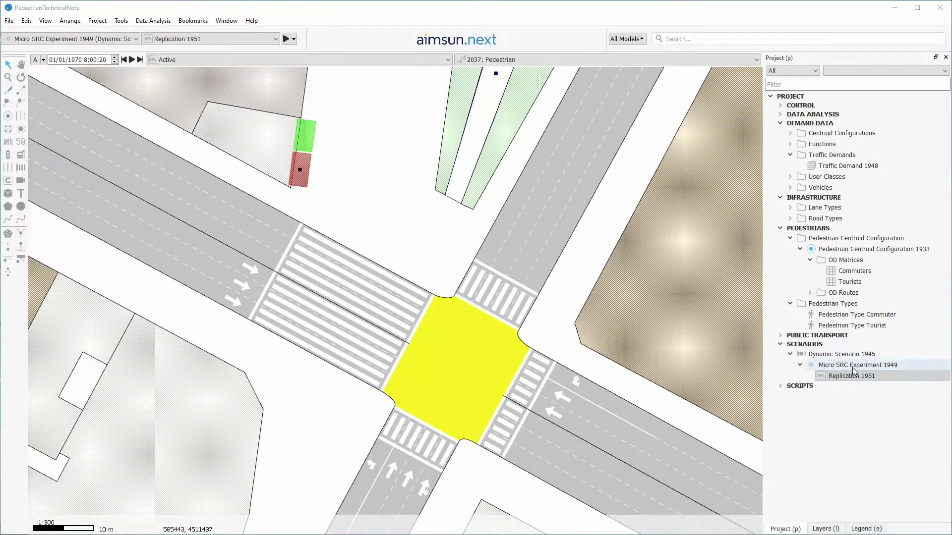
# - Check Dynamic Scenario 1945's settings, then bring up Replication 1951's run options
pyautogui.doubleClick(833, 354)
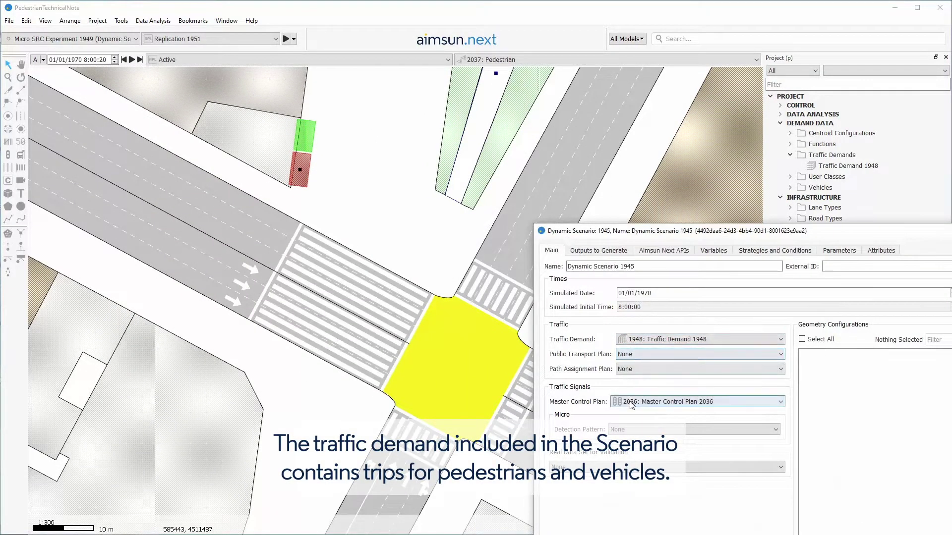
pyautogui.press('Escape')
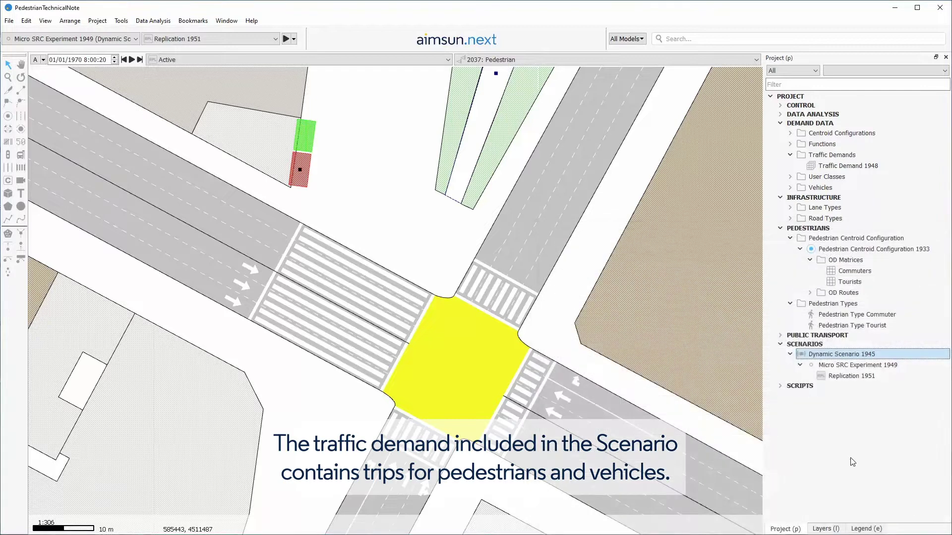
pyautogui.rightClick(840, 380)
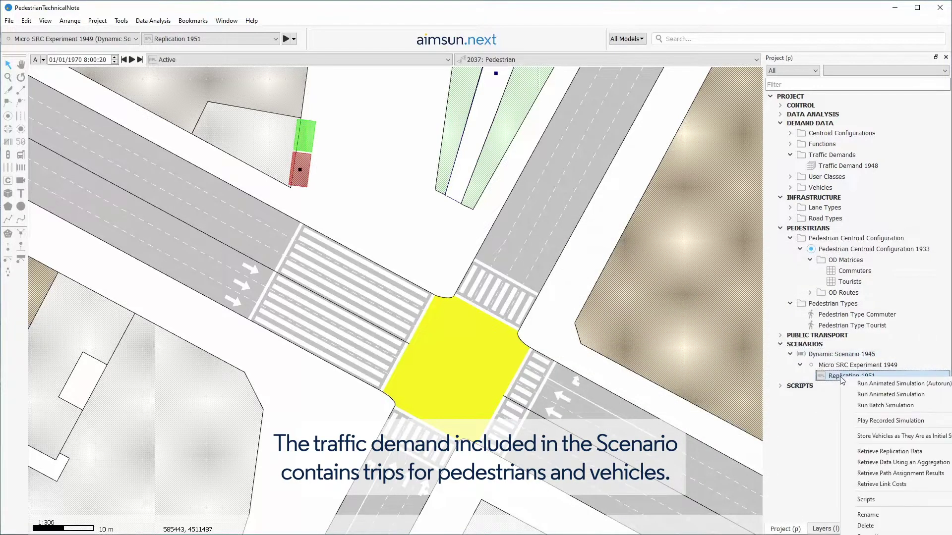
# - Start an animated simulation of Replication 1951 and play it
pyautogui.click(863, 394)
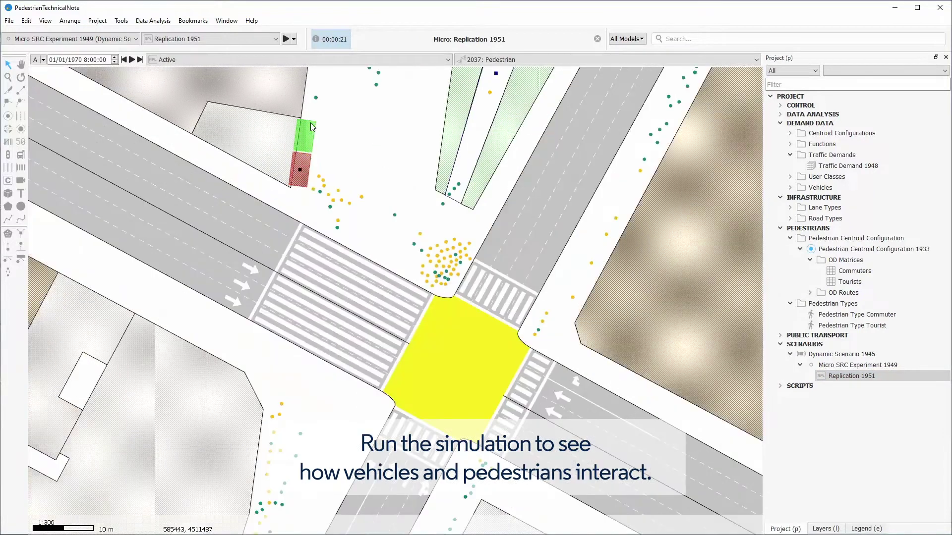
pyautogui.scroll(-3, 311, 128)
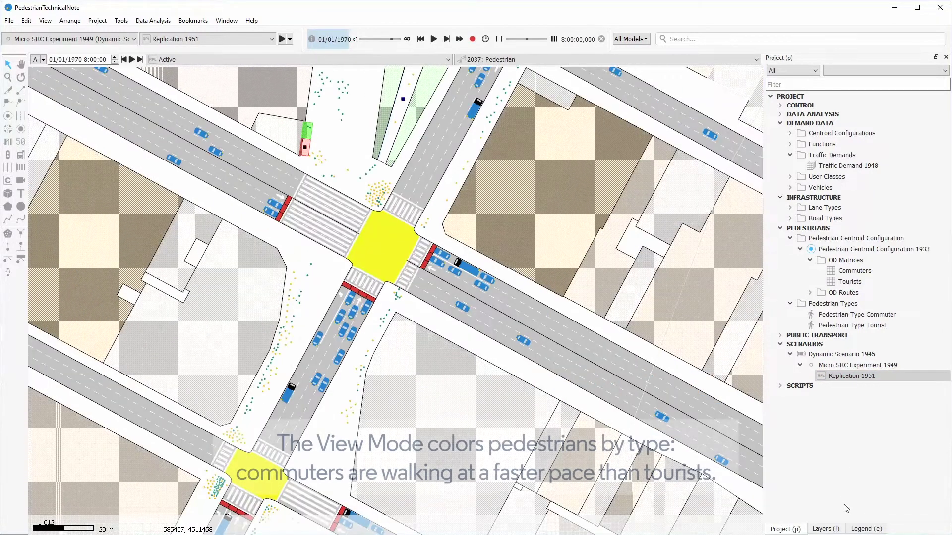
pyautogui.click(865, 529)
pyautogui.click(433, 39)
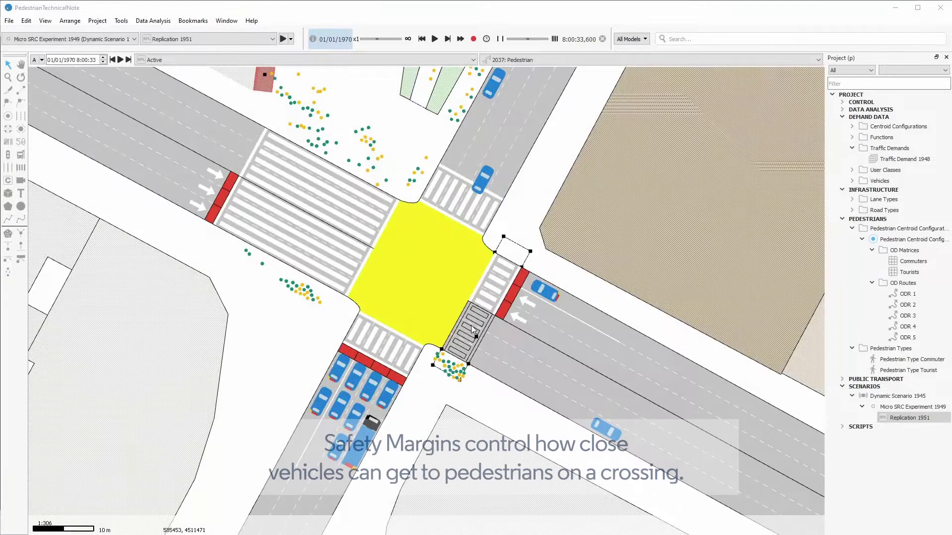
# - Review two pedestrian crossings, leaving crossing 1904 with a 3,5 m back safety margin
pyautogui.doubleClick(470, 325)
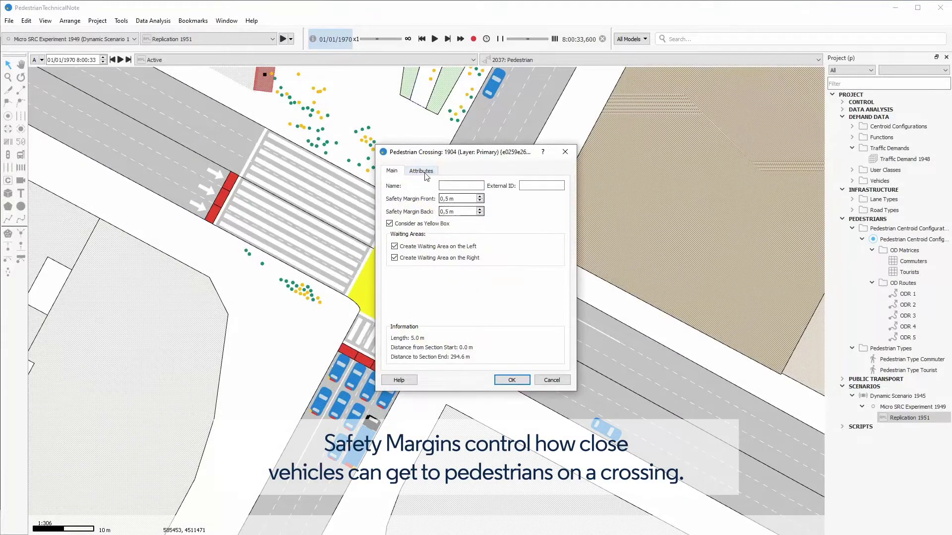
pyautogui.click(512, 380)
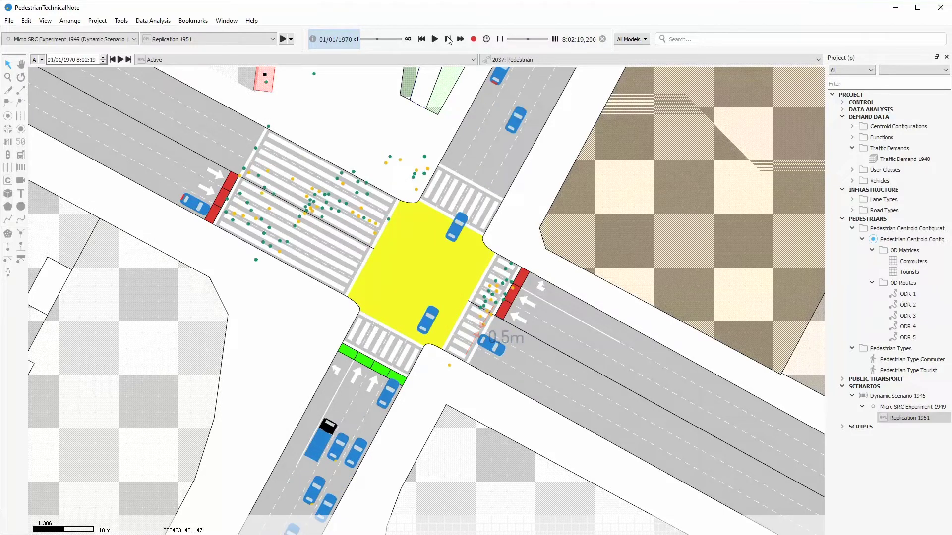
pyautogui.doubleClick(473, 309)
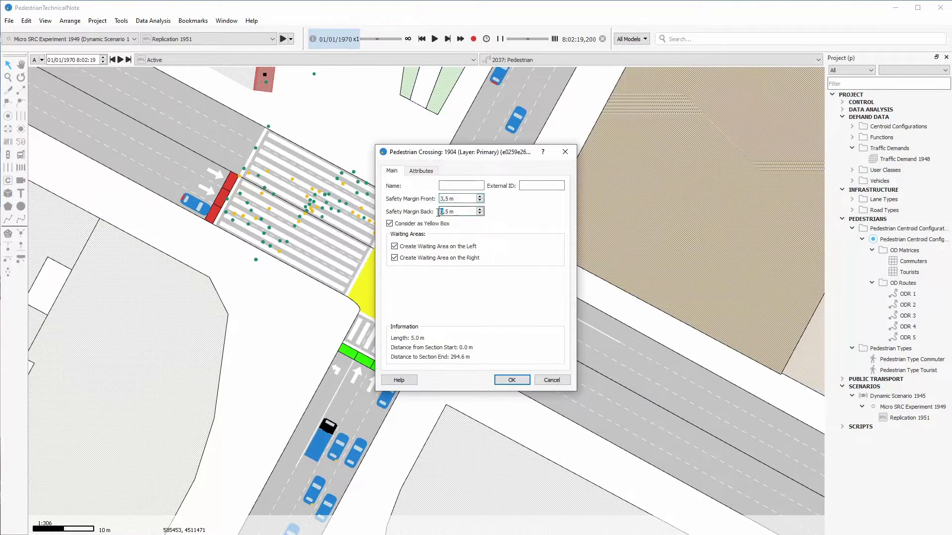
pyautogui.click(511, 380)
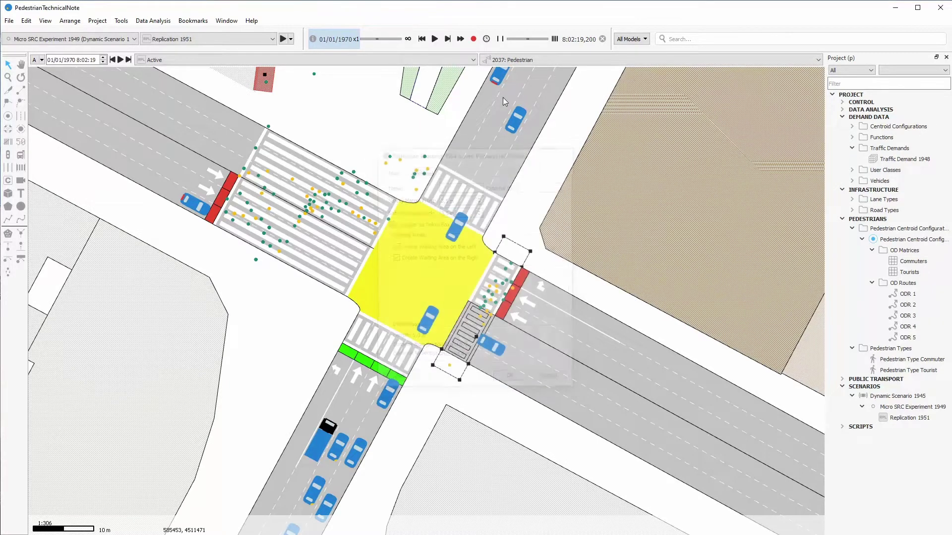
# - Step the simulation forward three times to about 8:04
pyautogui.click(448, 40)
pyautogui.click(447, 39)
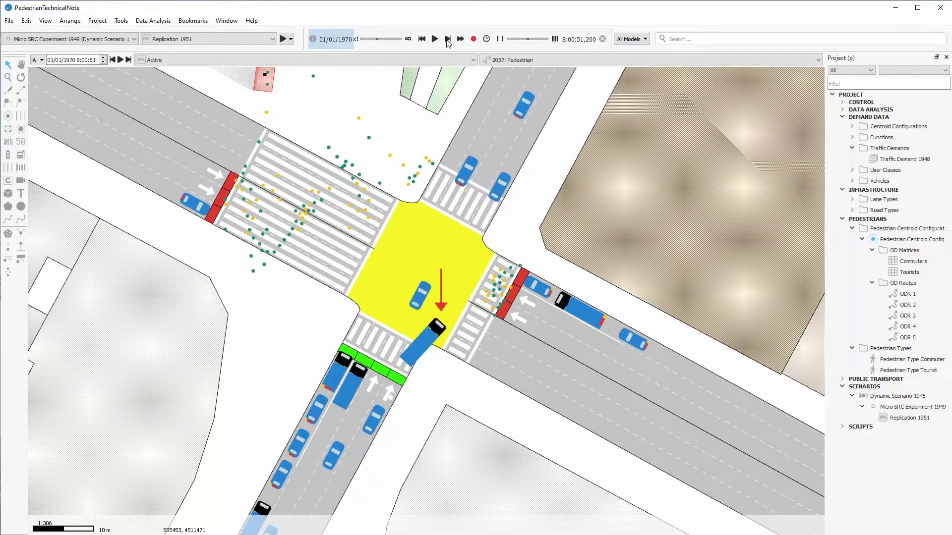
pyautogui.click(448, 40)
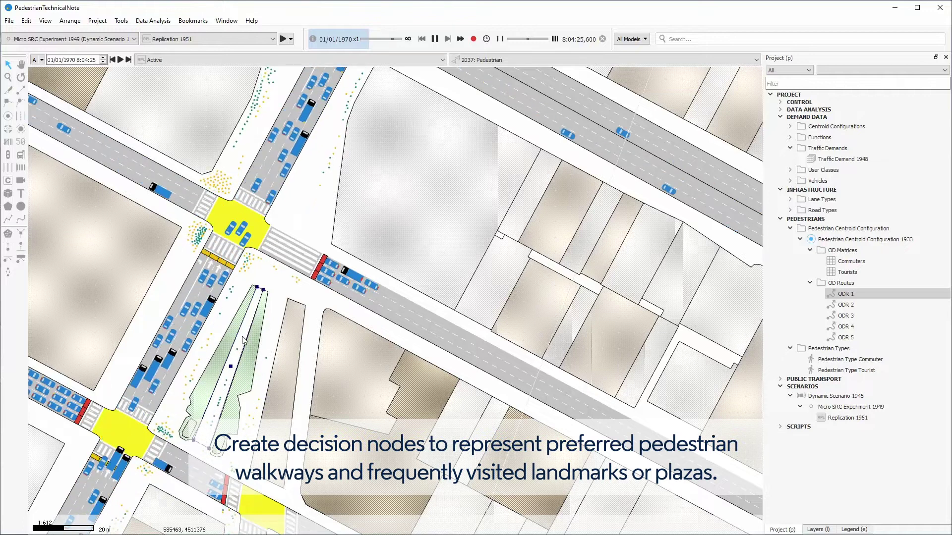
# - Place decision node 2049 on the green pedestrian strip and open route ODR 1
pyautogui.click(242, 336)
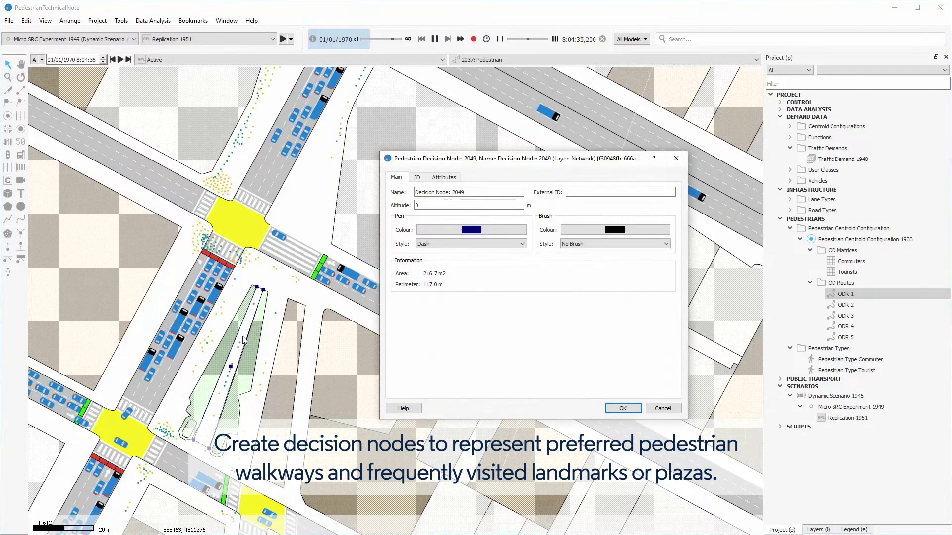
pyautogui.click(676, 159)
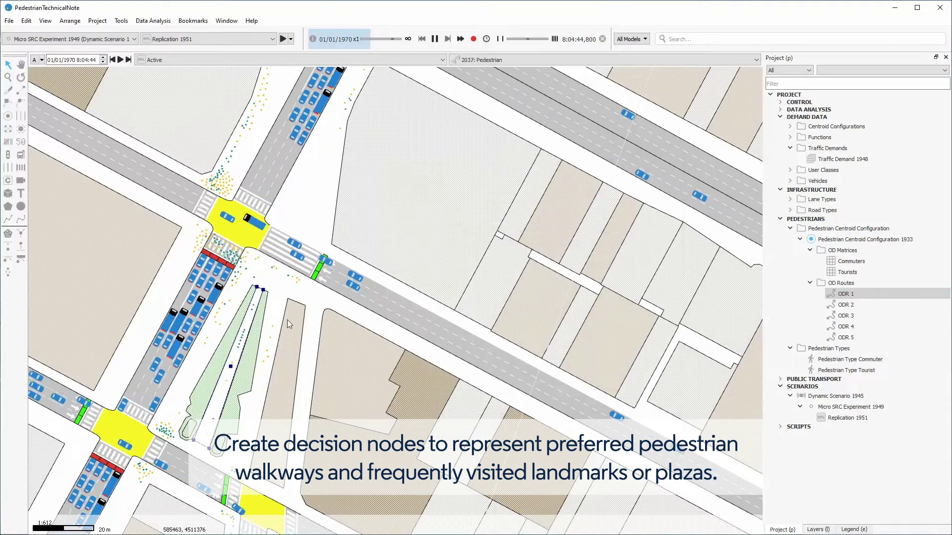
pyautogui.moveTo(244, 347); pyautogui.dragTo(294, 292)
pyautogui.scroll(5, 293, 293)
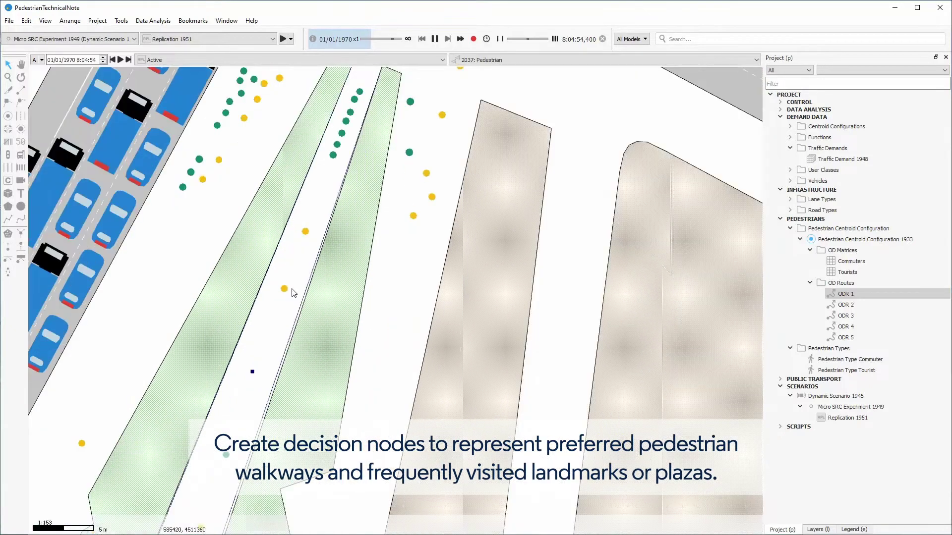
pyautogui.scroll(-5, 292, 296)
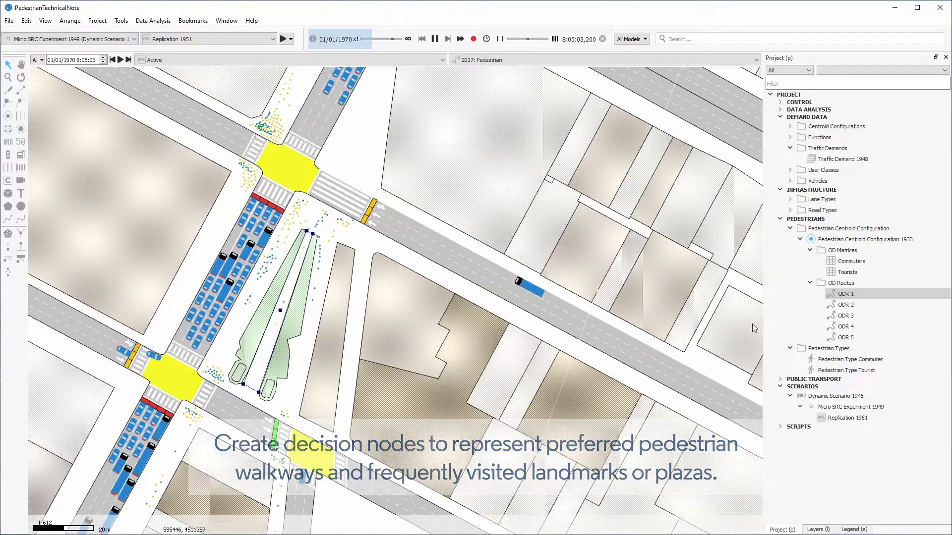
pyautogui.doubleClick(853, 296)
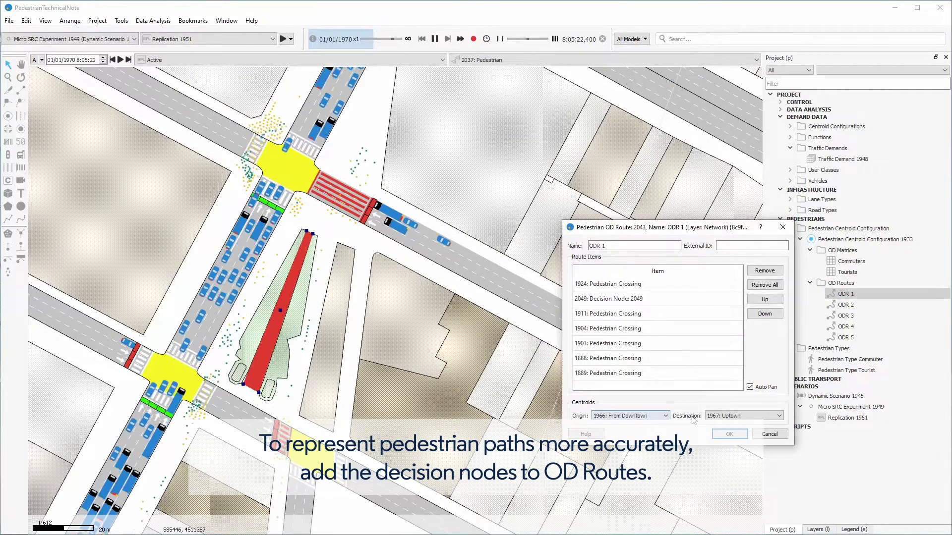
# - Preview each ODR 1 route item, crossing 1924 through node 2049 to 1889, then confirm
pyautogui.click(376, 408)
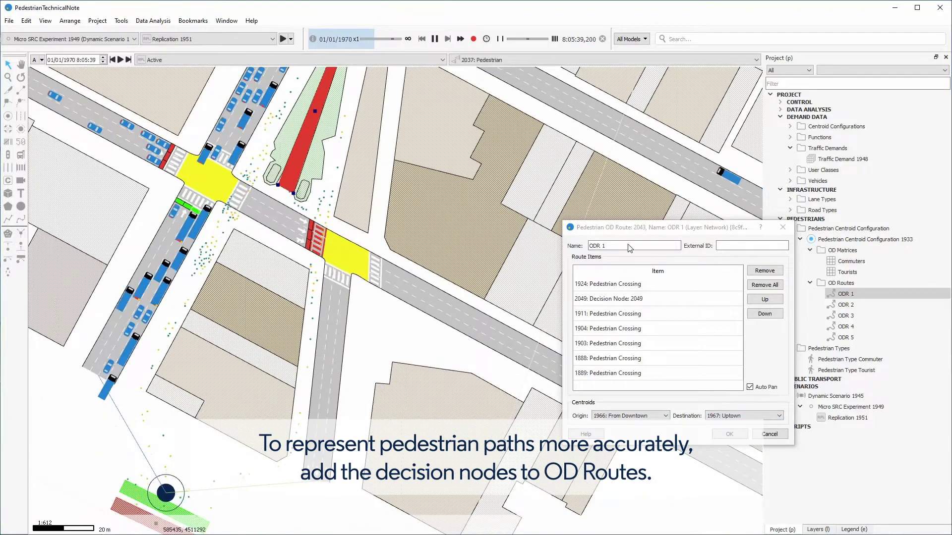
pyautogui.click(678, 291)
pyautogui.click(678, 289)
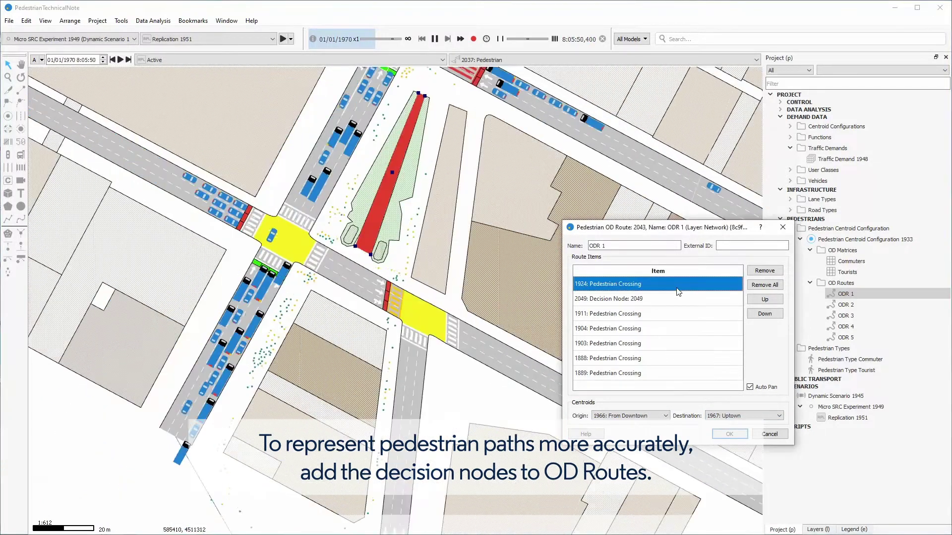
pyautogui.click(674, 301)
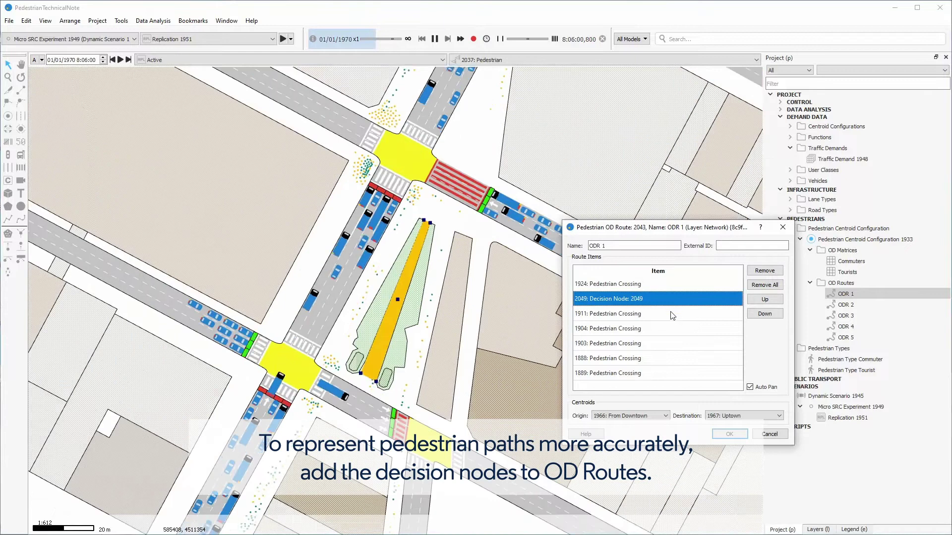
pyautogui.click(667, 314)
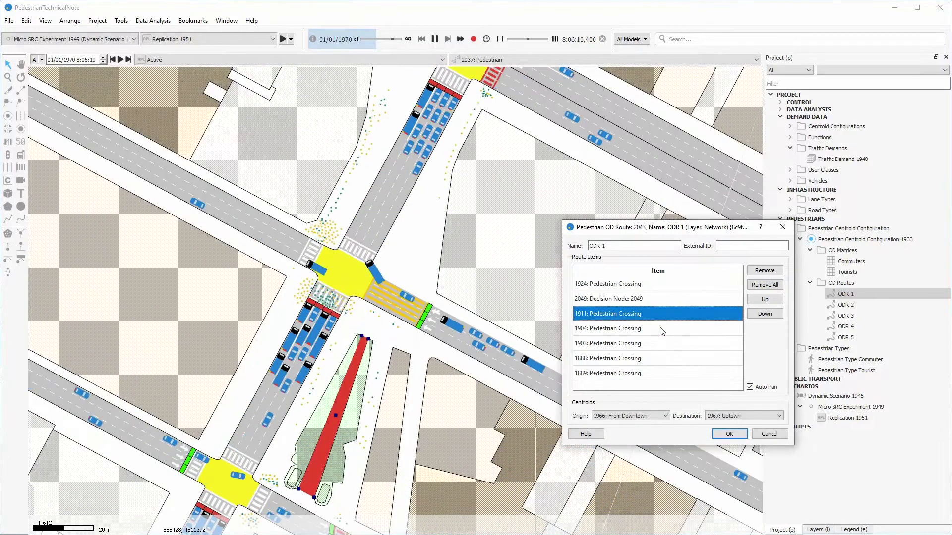
pyautogui.click(662, 332)
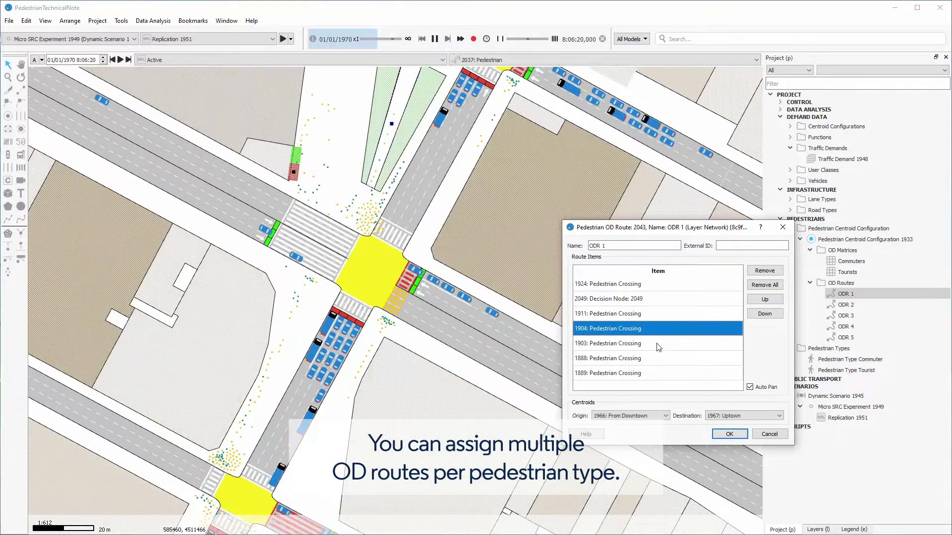
pyautogui.click(658, 346)
pyautogui.click(654, 360)
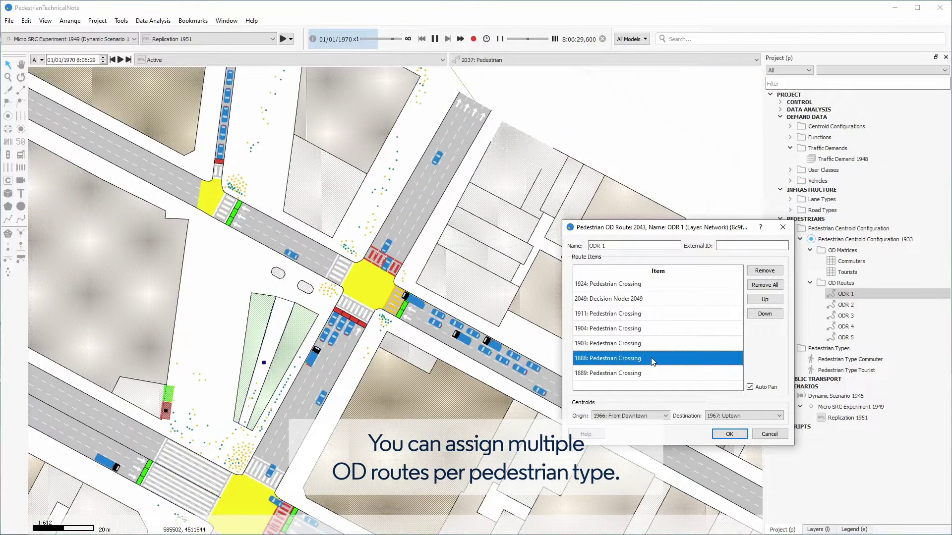
pyautogui.click(654, 377)
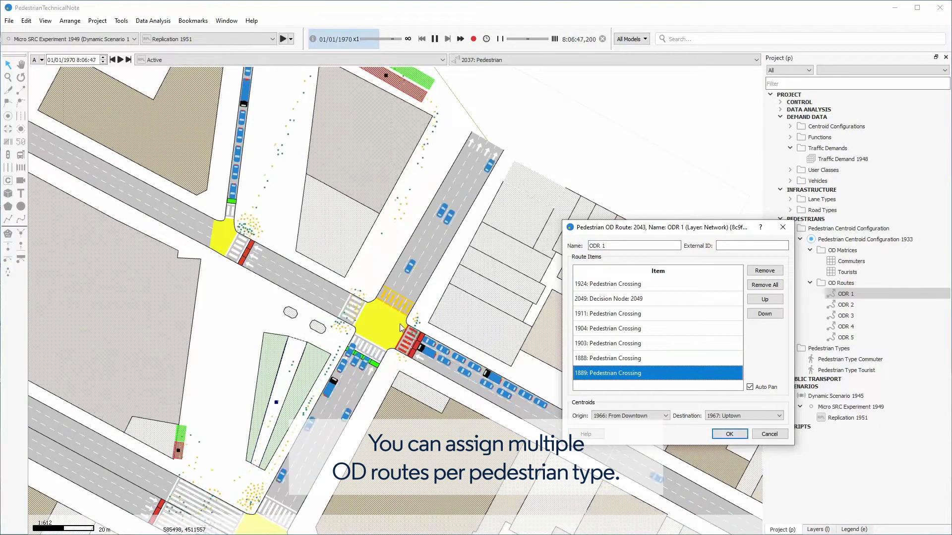
pyautogui.moveTo(428, 252); pyautogui.dragTo(445, 415)
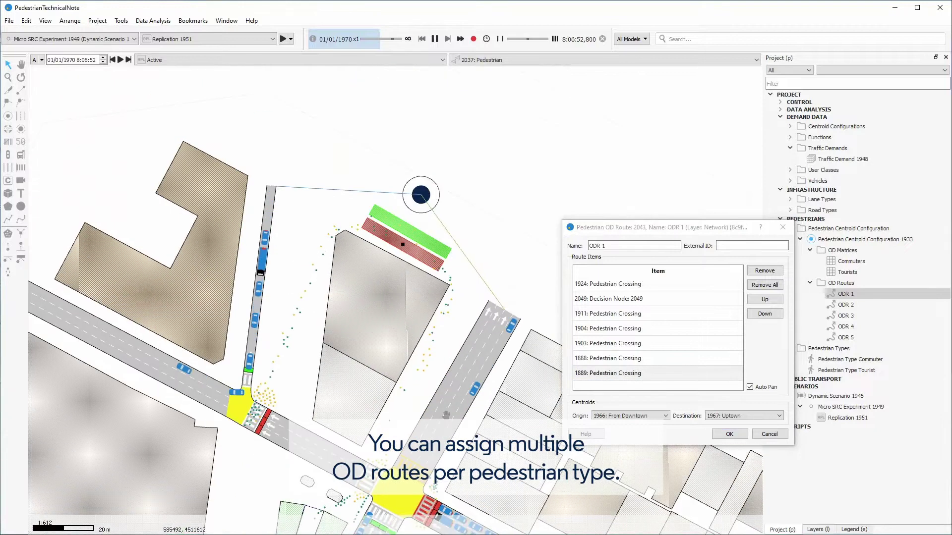
pyautogui.click(743, 438)
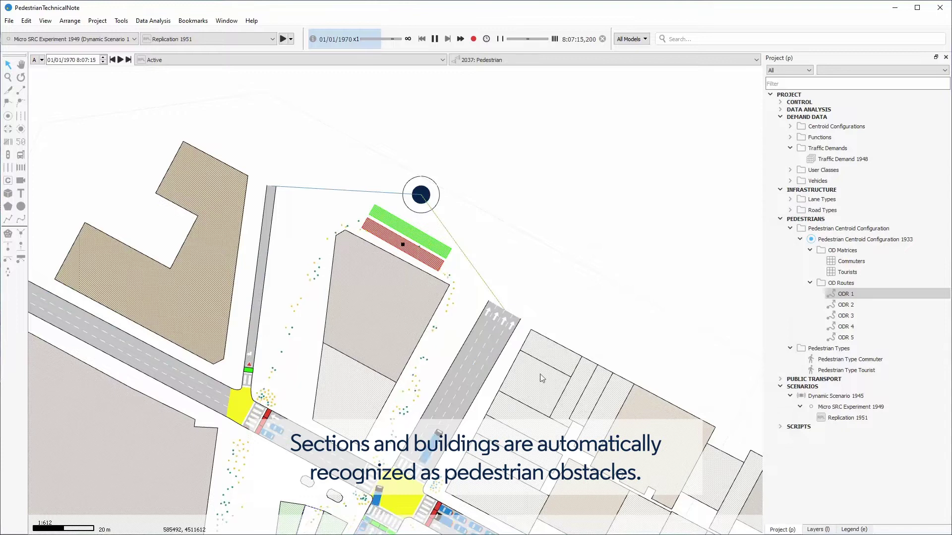
# - Convert the polygon at the central junction's corner into a pedestrian obstacle
pyautogui.moveTo(545, 347); pyautogui.dragTo(501, 104)
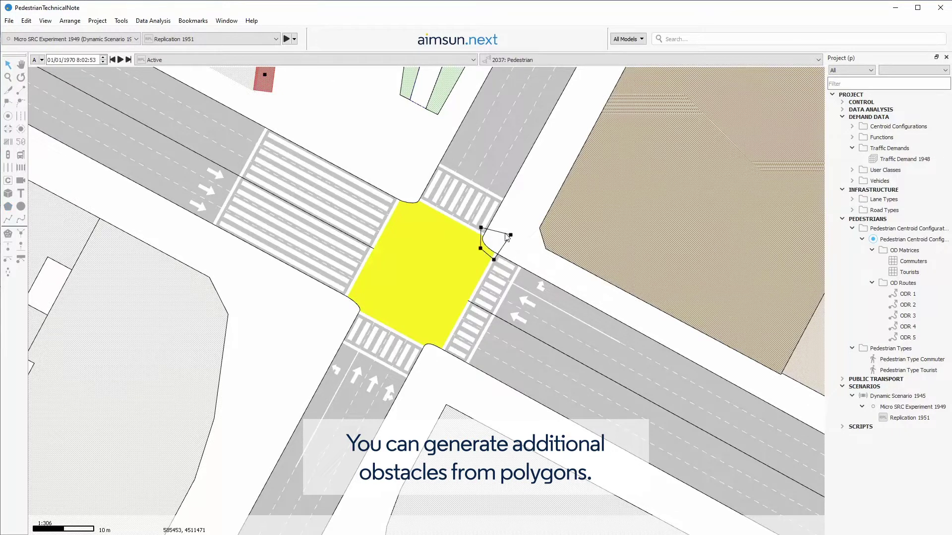
pyautogui.rightClick(506, 237)
pyautogui.click(545, 239)
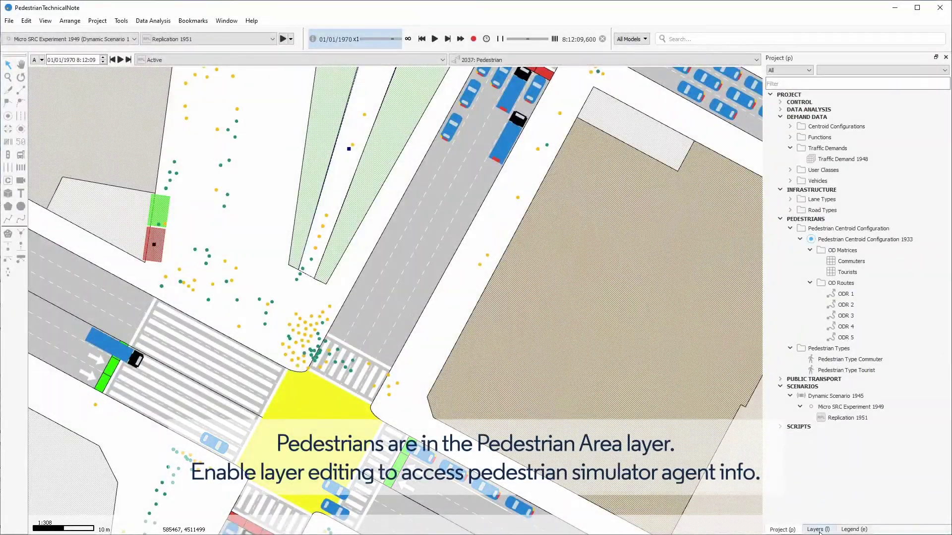
# - Verify in the Layers panel that the Pedestrians Layer allows object editing
pyautogui.click(816, 529)
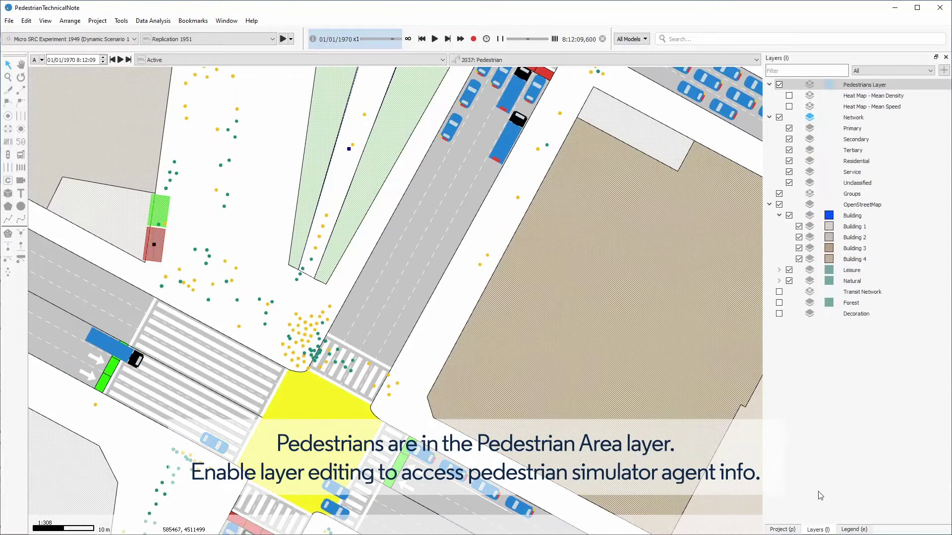
pyautogui.doubleClick(848, 87)
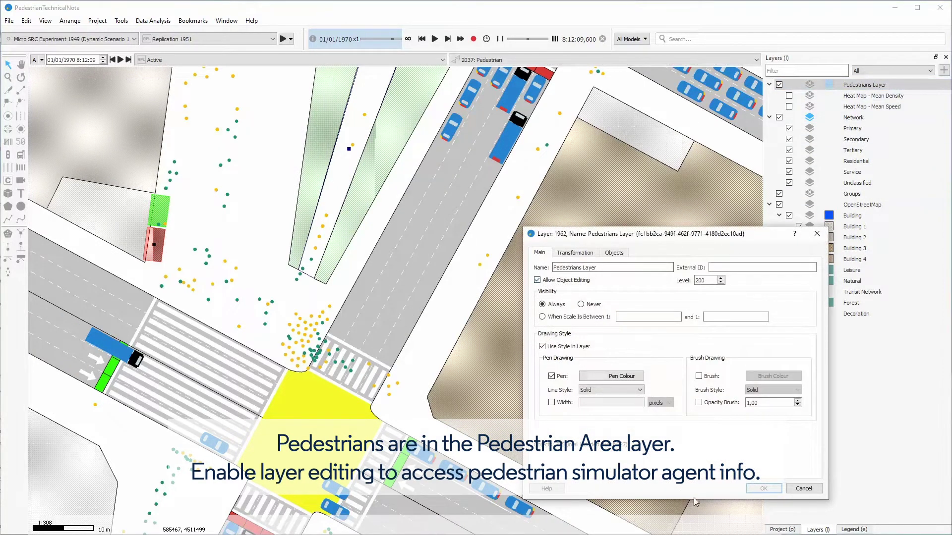
pyautogui.click(769, 489)
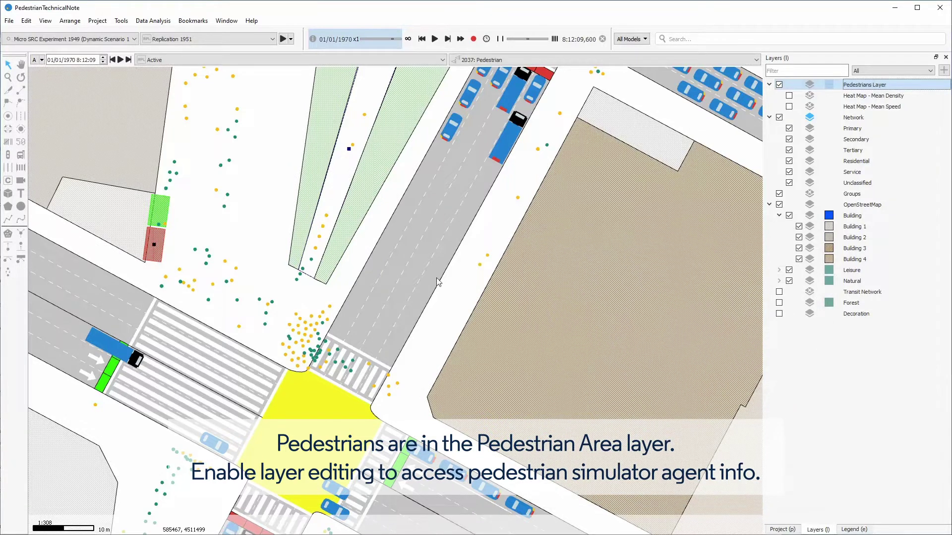
pyautogui.scroll(2, 330, 311)
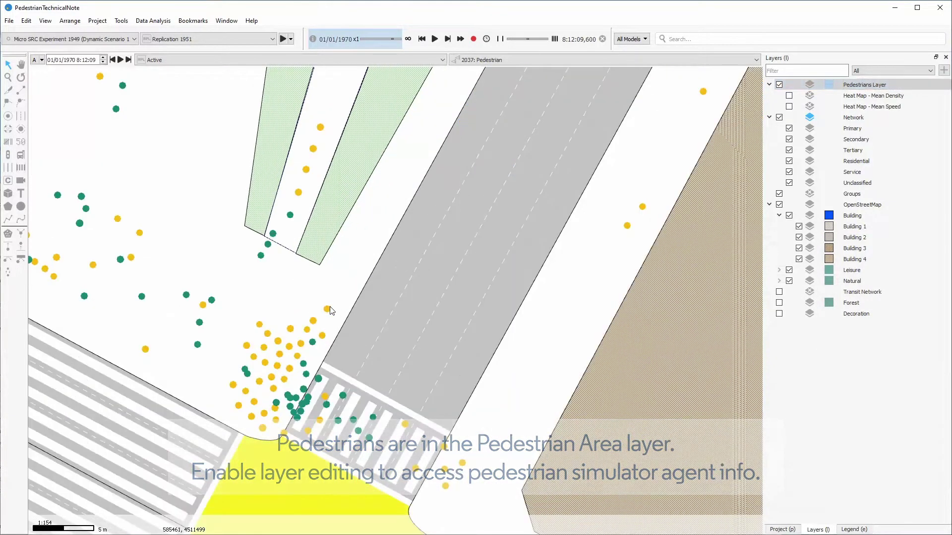
# - Show a tourist pedestrian's dynamic attributes with Follow on, then resume the simulation
pyautogui.doubleClick(327, 310)
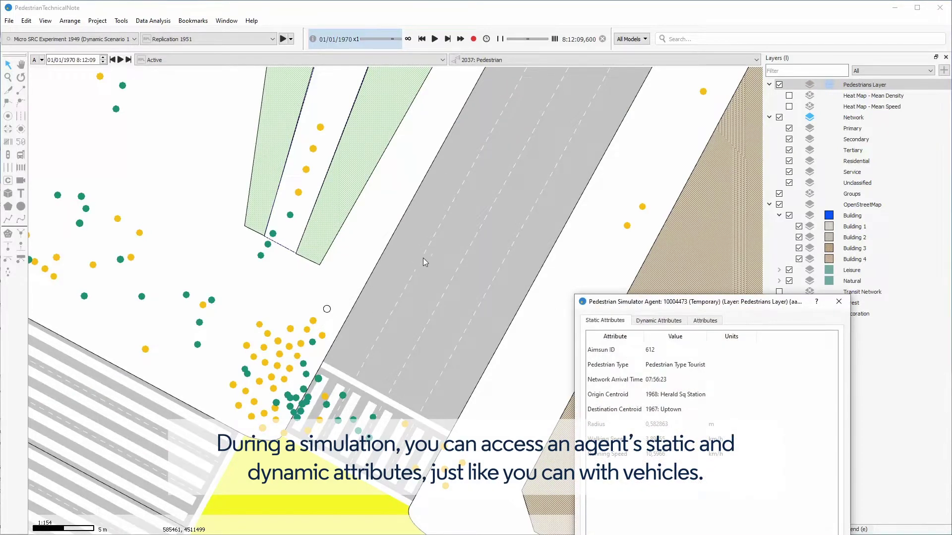
pyautogui.scroll(-2, 435, 260)
pyautogui.scroll(-2, 435, 260)
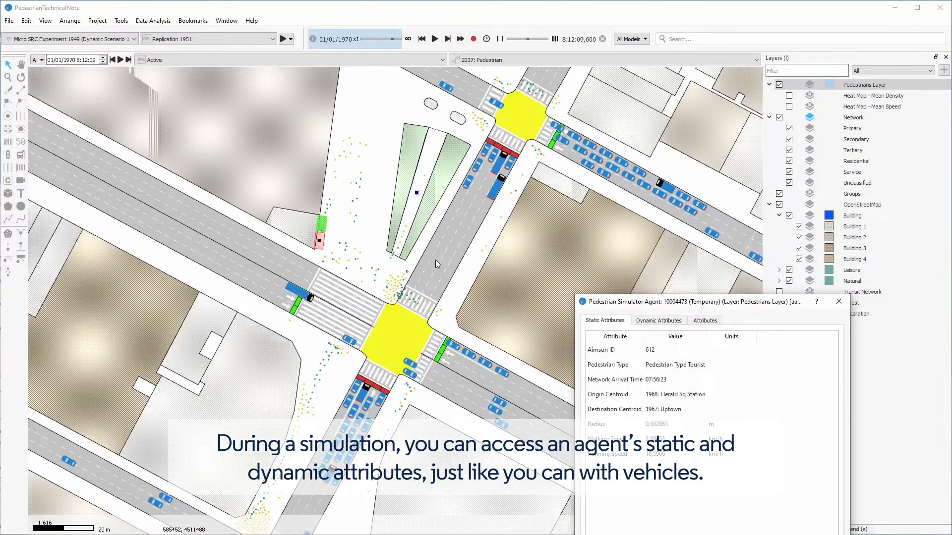
pyautogui.moveTo(439, 261); pyautogui.dragTo(439, 260)
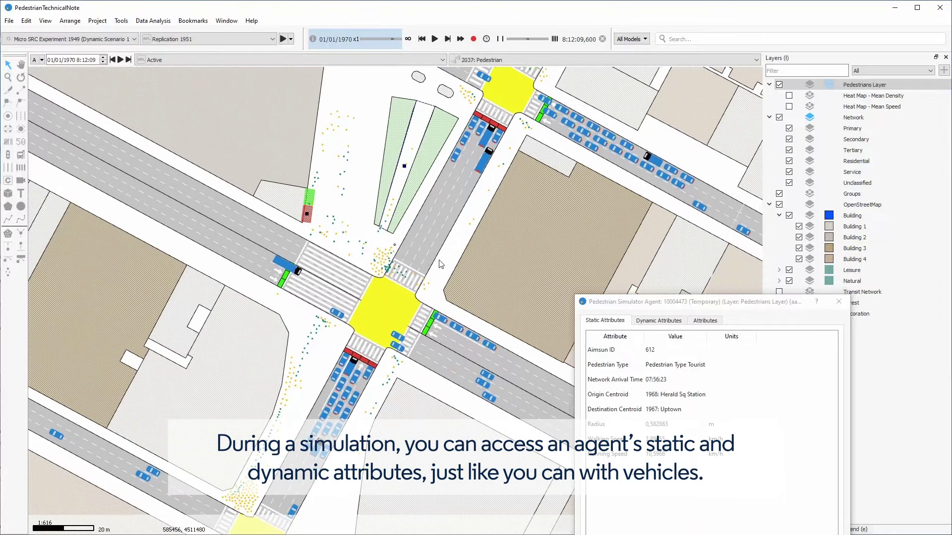
pyautogui.click(681, 325)
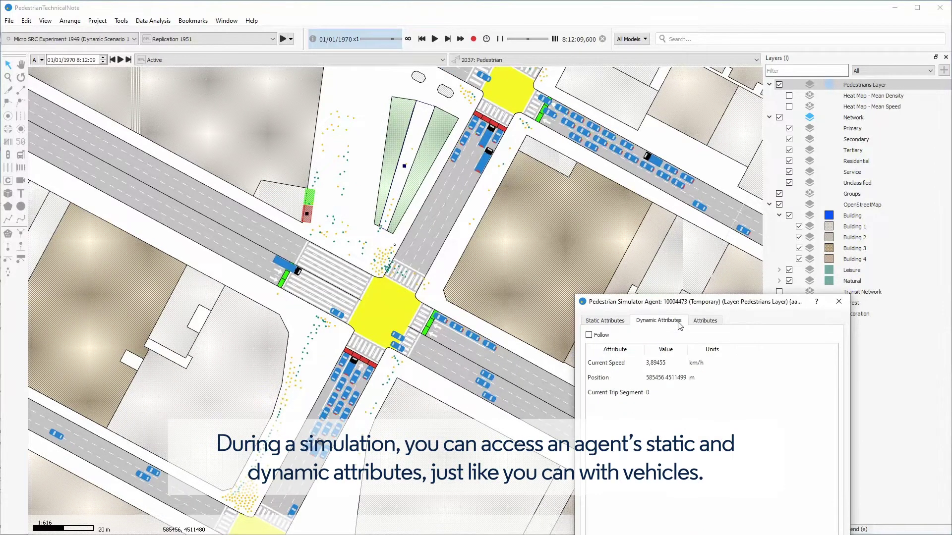
pyautogui.click(589, 335)
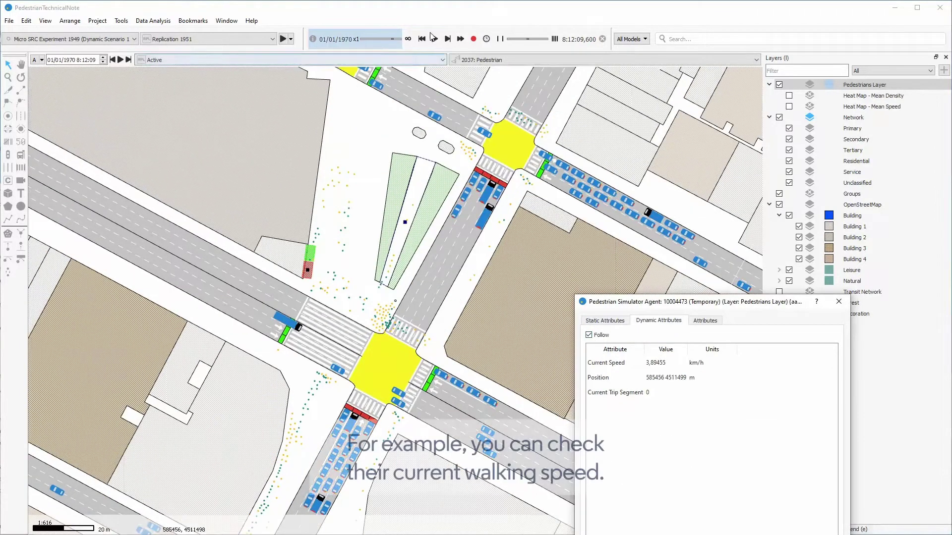
pyautogui.scroll(2, 408, 289)
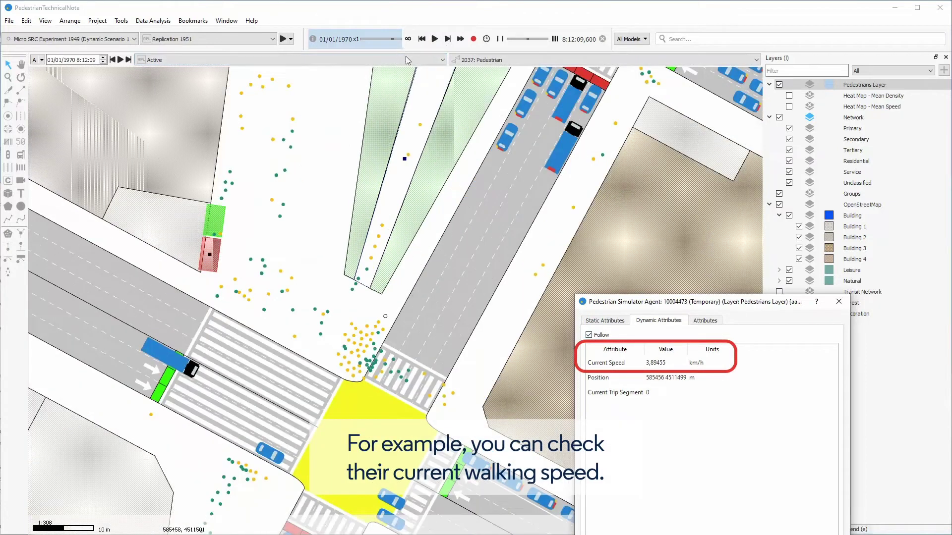
pyautogui.click(434, 39)
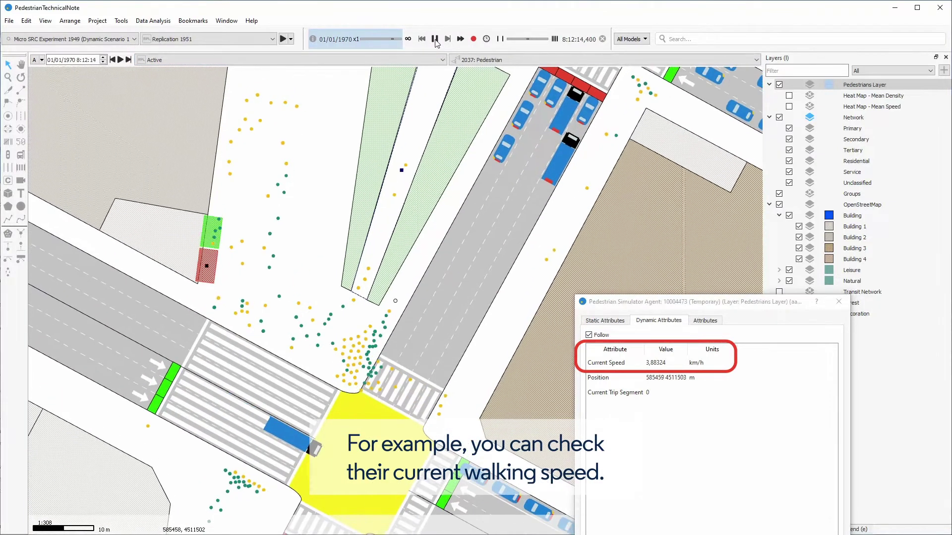